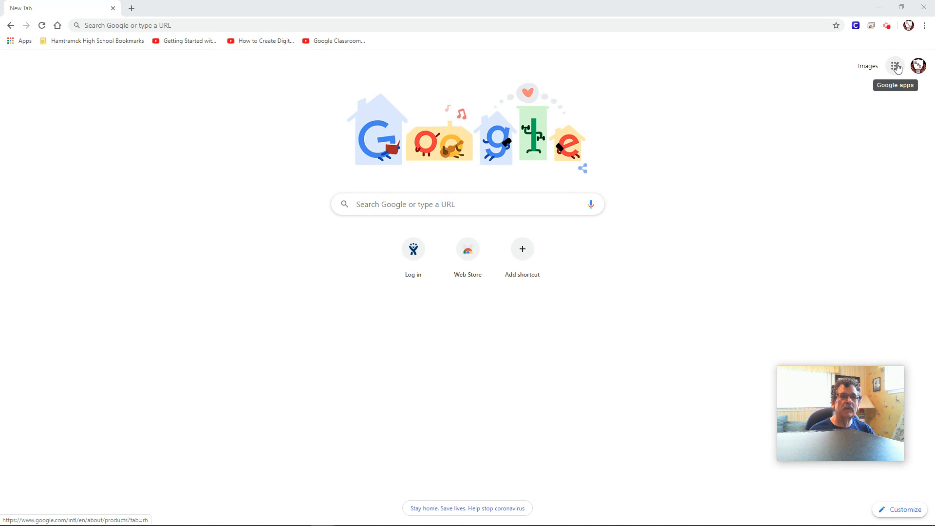
Check which browser profile is signed in and open Google Calendar from the Google apps
click(909, 25)
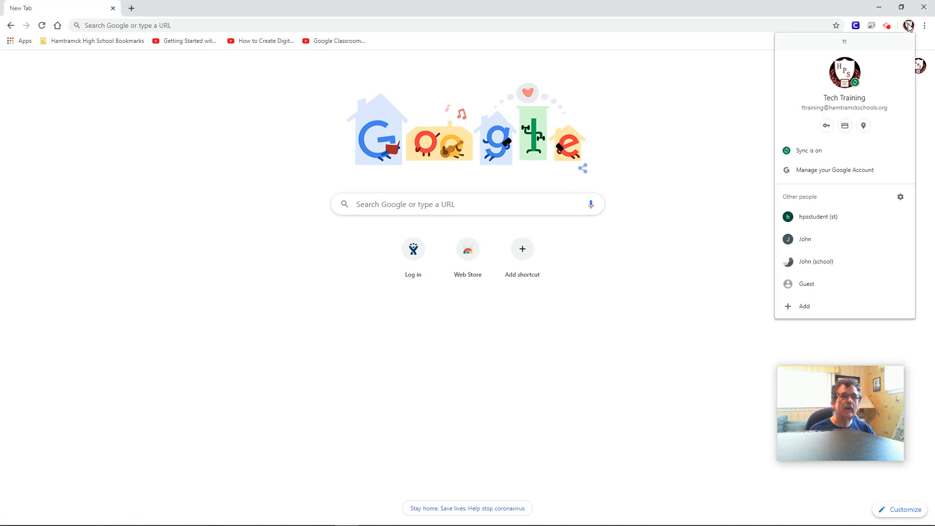
click(747, 91)
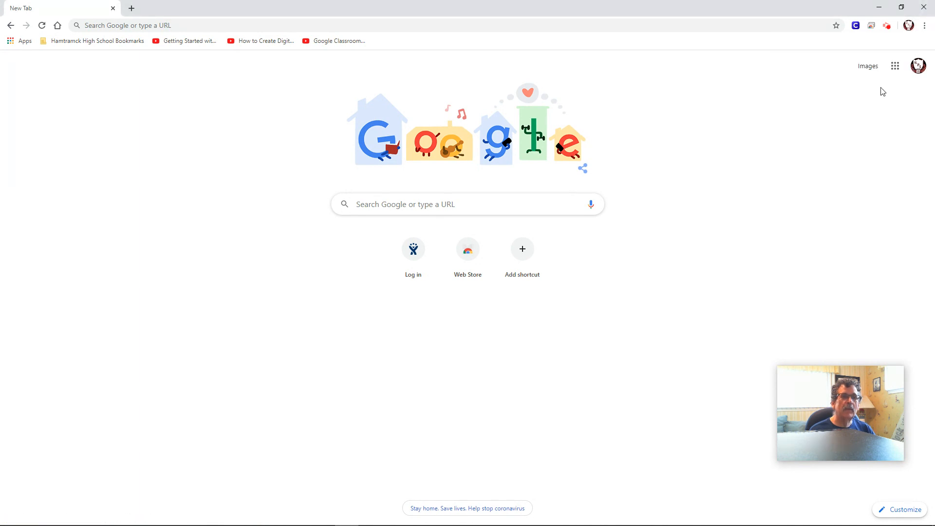
click(895, 66)
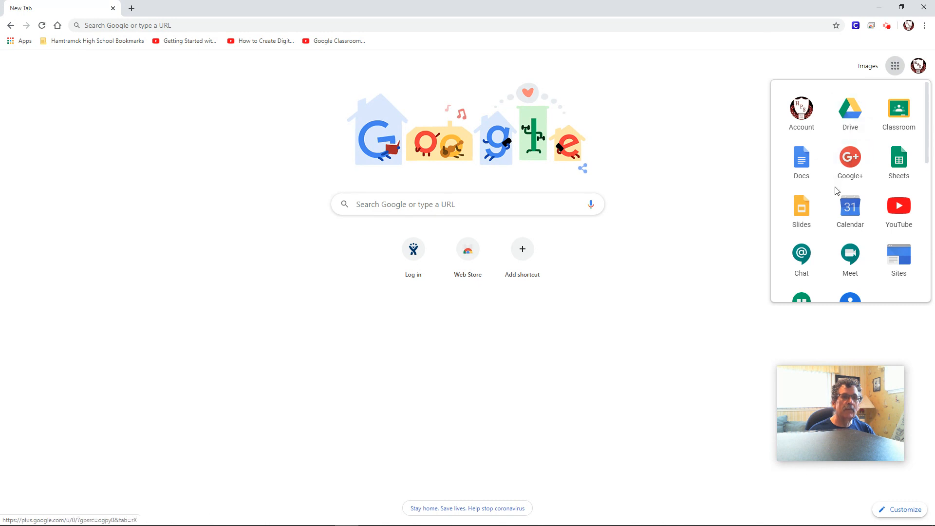
click(848, 209)
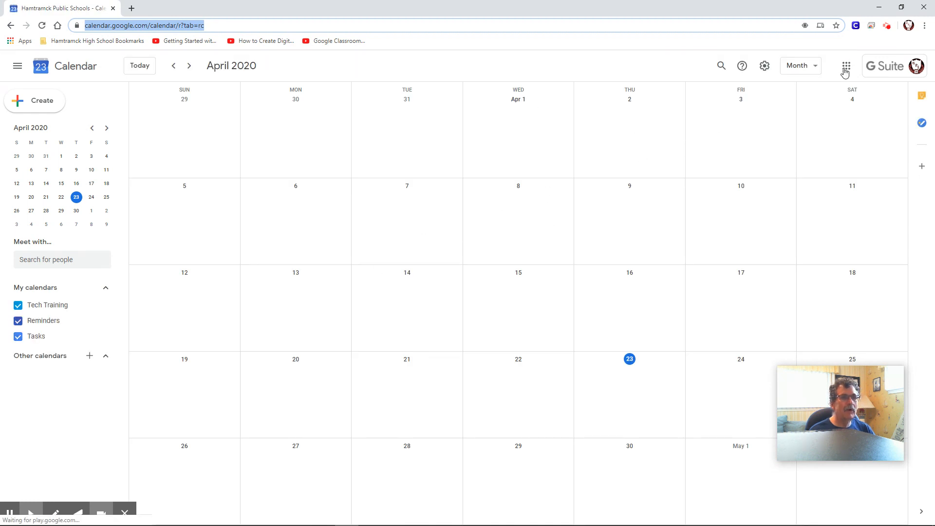
Switch the calendar to Day view and return it to Month view
click(819, 65)
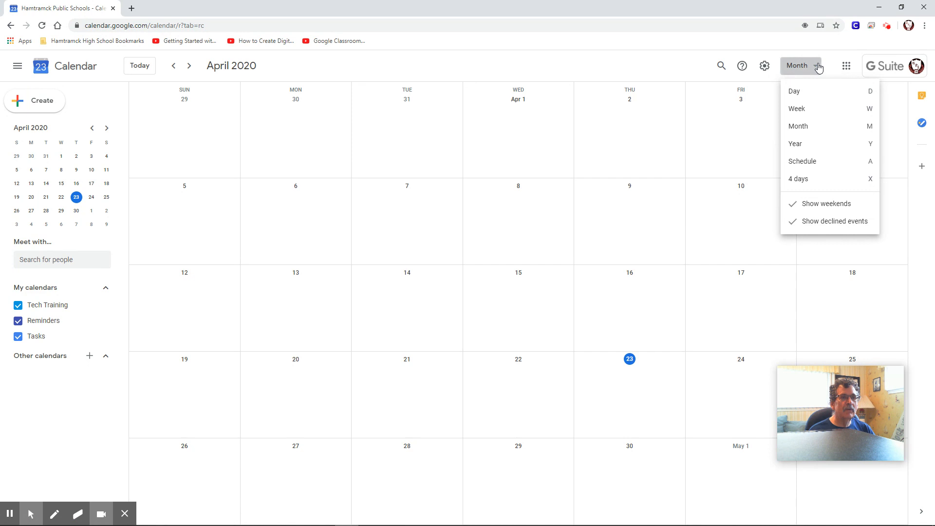
click(795, 94)
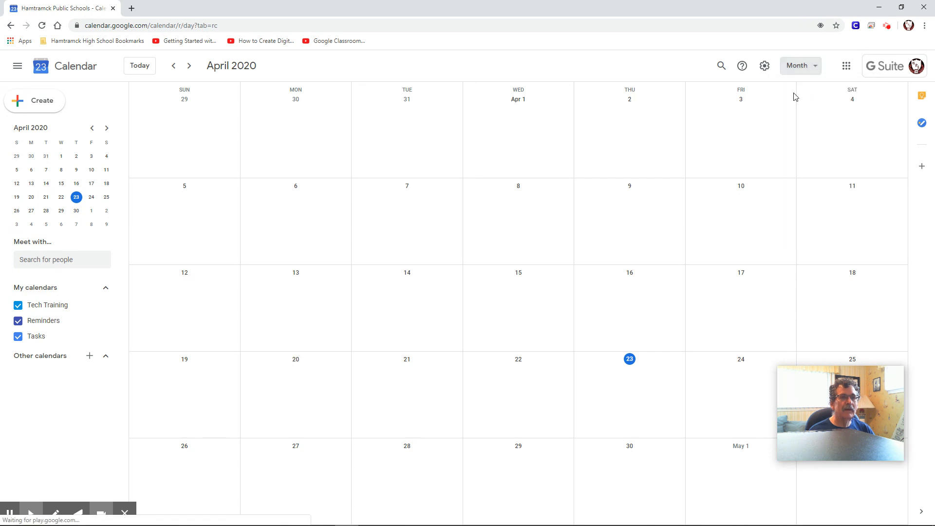
click(817, 73)
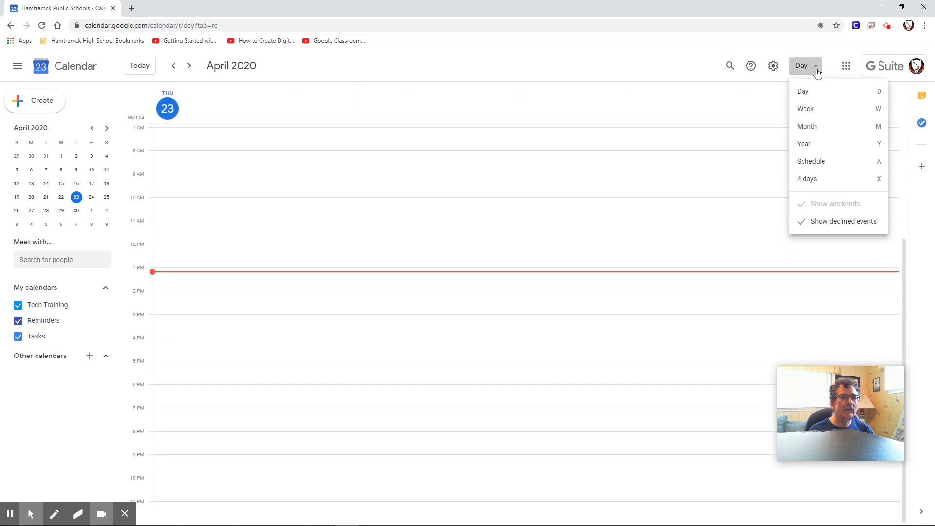
click(809, 130)
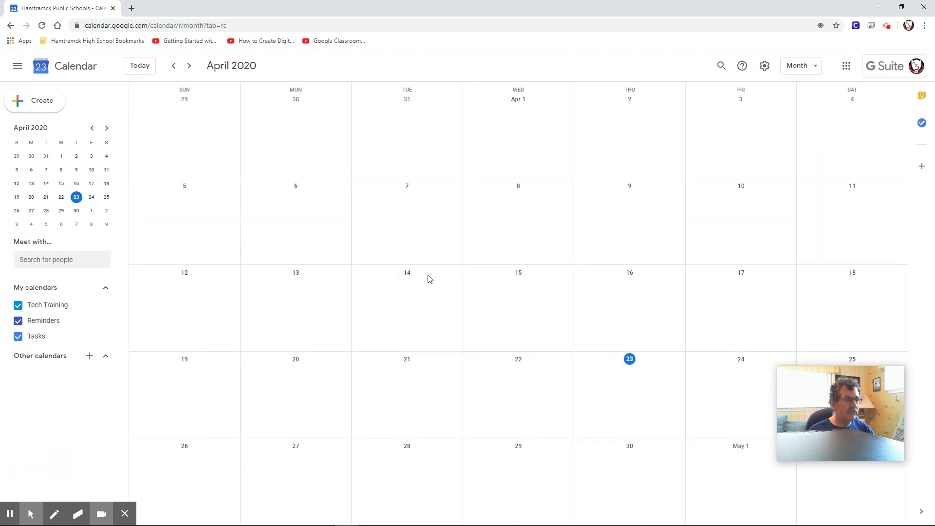
Create an event on Monday, April 27, 2020 titled "Meeting with Staff"
click(292, 469)
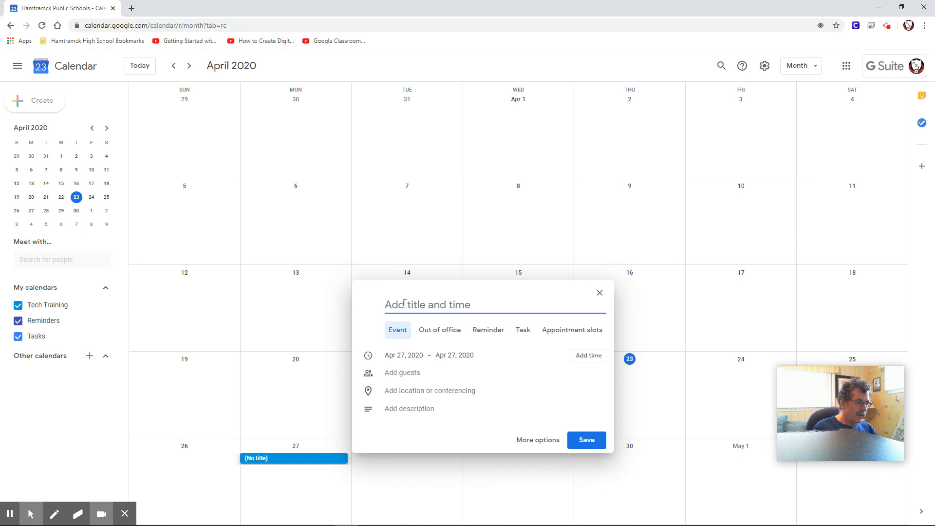
text(M)
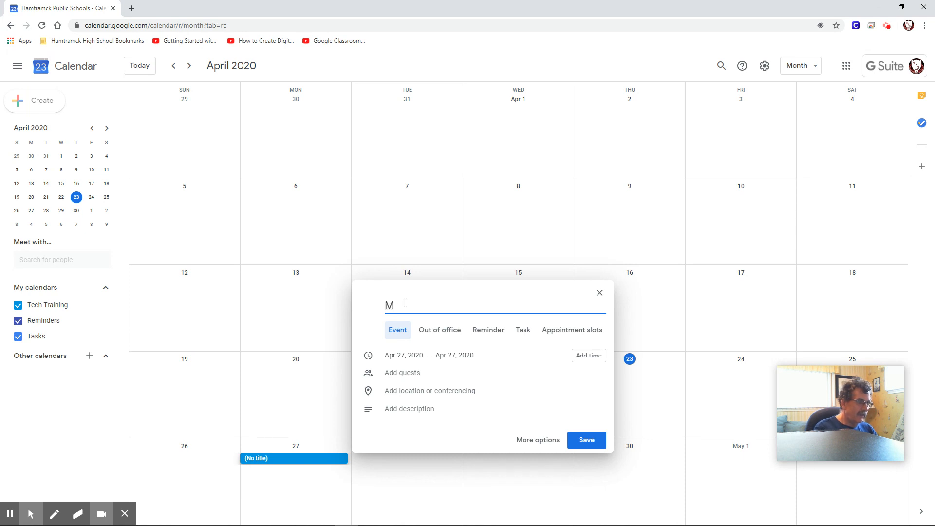
text(eeting wit)
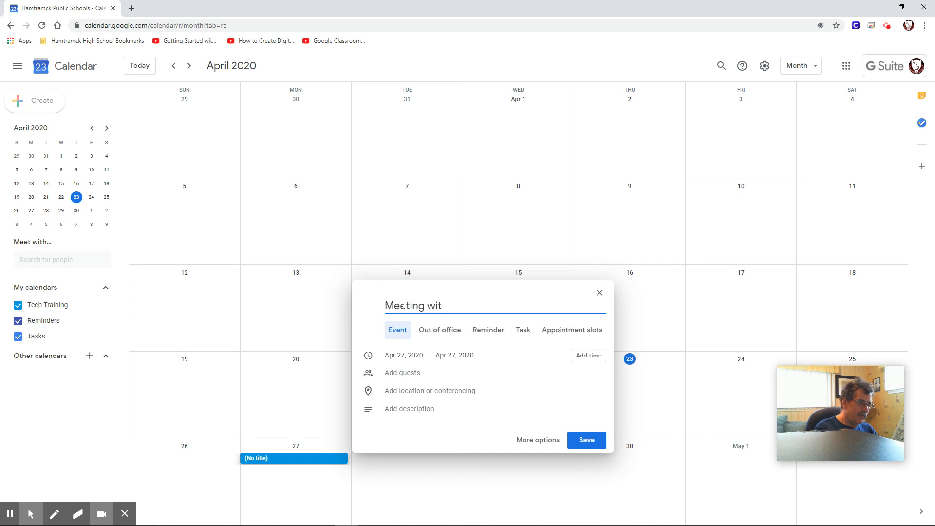
text(h Staff)
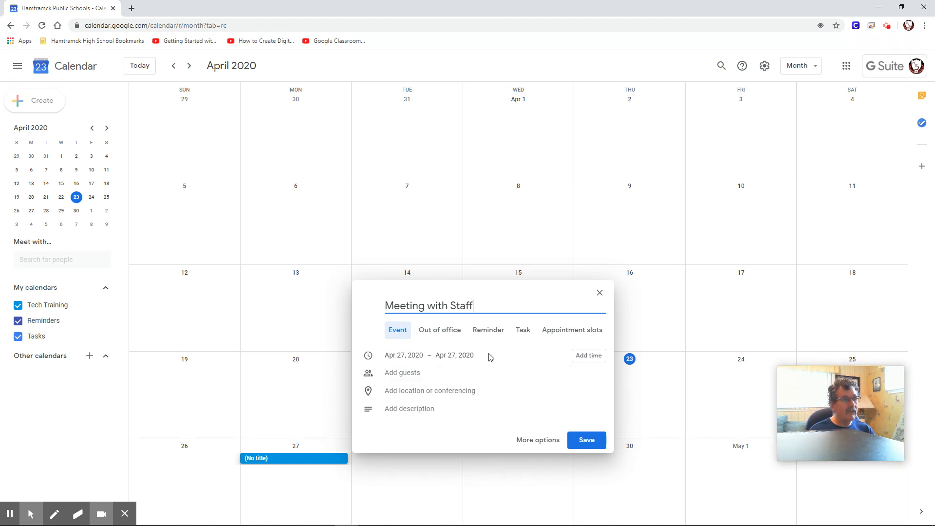
Add a time to the event, starting at 8:30am and ending at 9:00am
click(591, 359)
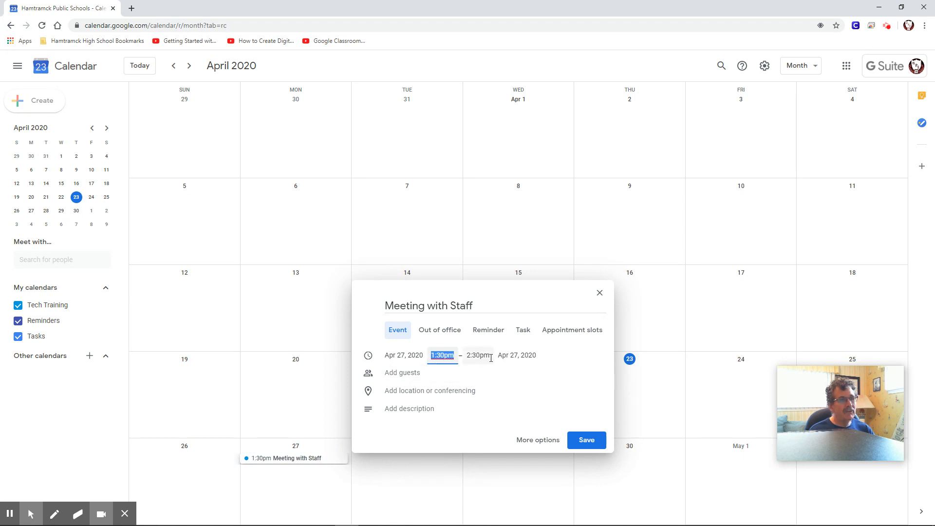
click(441, 356)
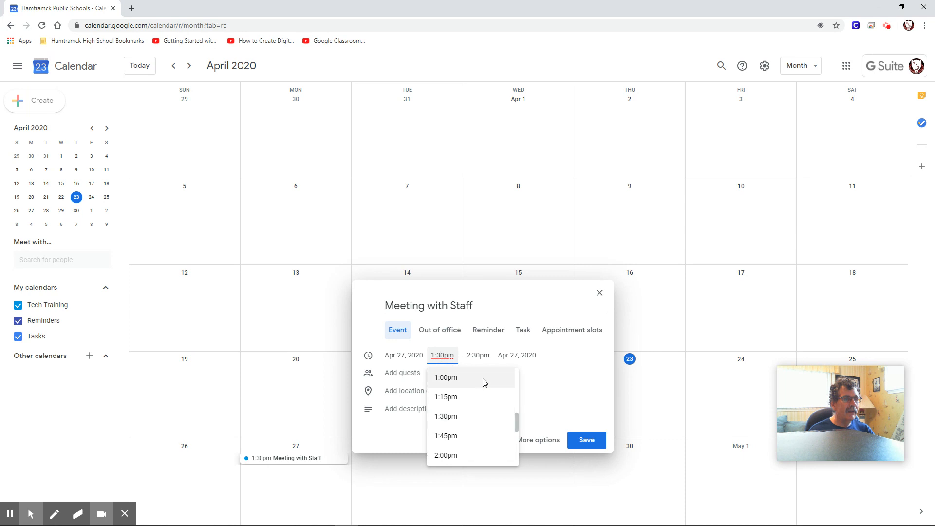
scroll(509, 416, up, 8)
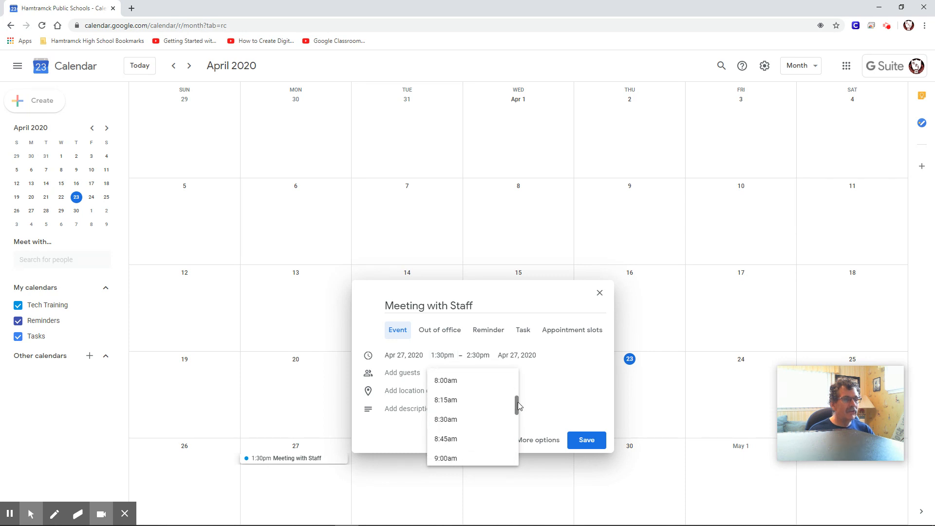
click(465, 420)
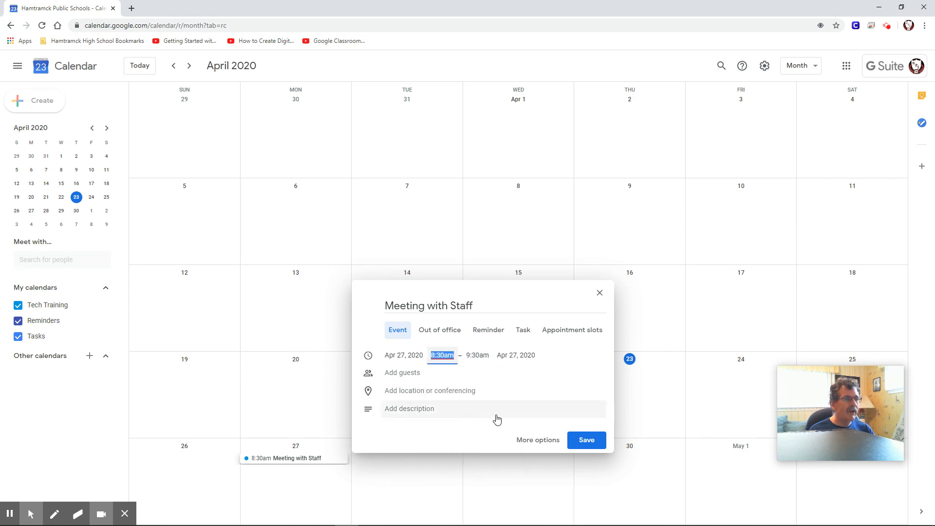
click(486, 359)
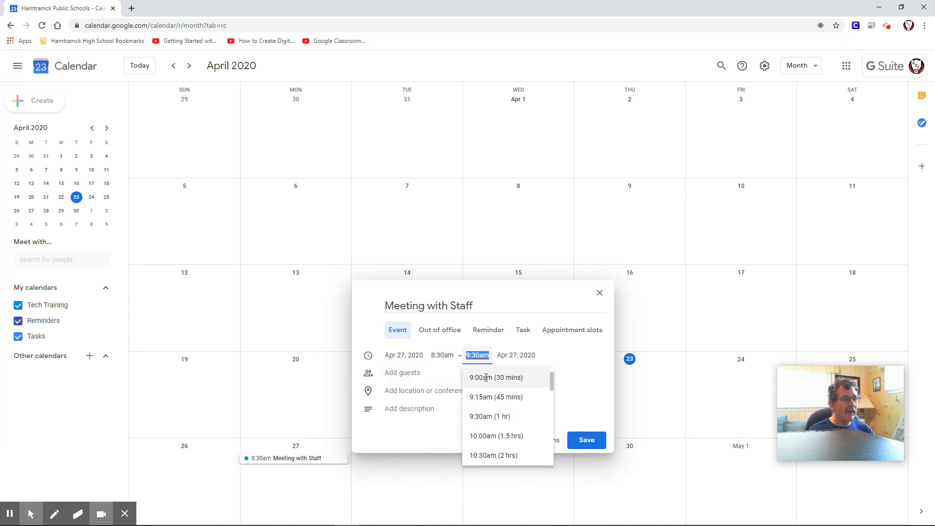
click(486, 378)
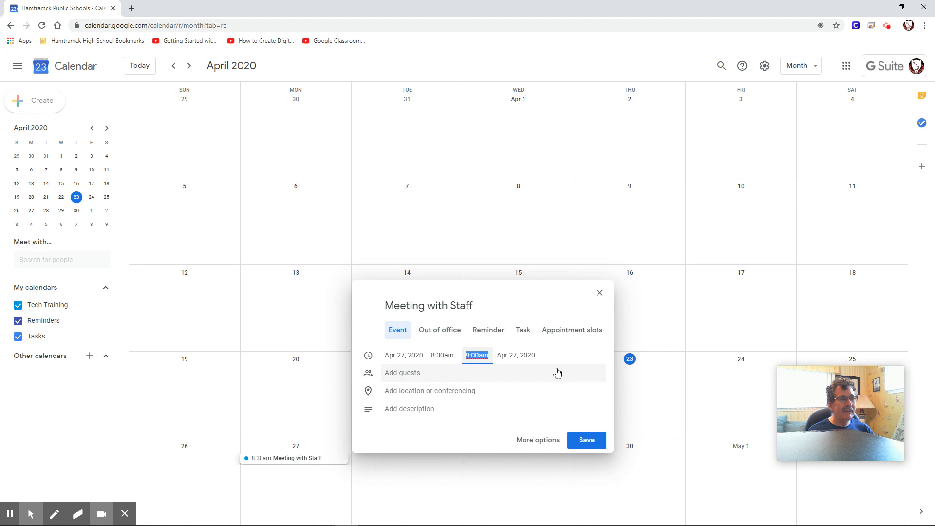
Add Google Meet video conferencing in the event's full options and look through the repeat choices
click(536, 441)
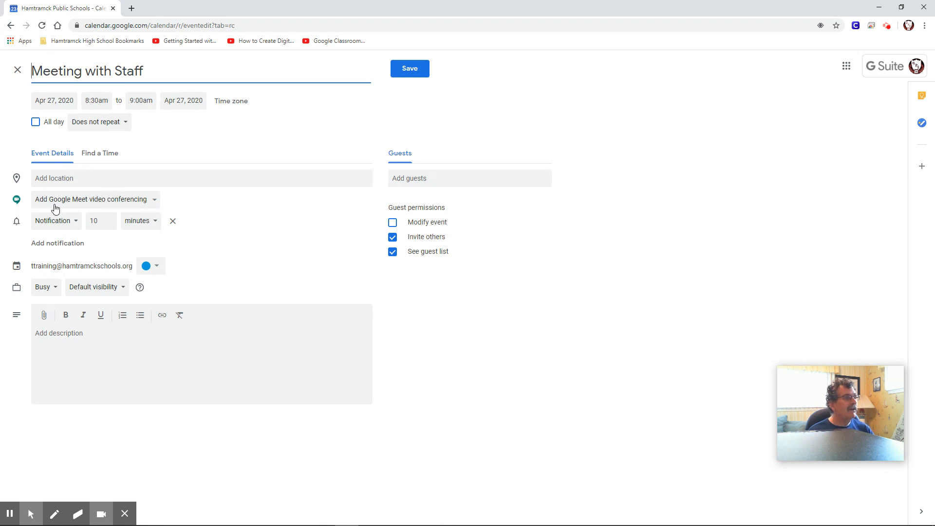
click(154, 204)
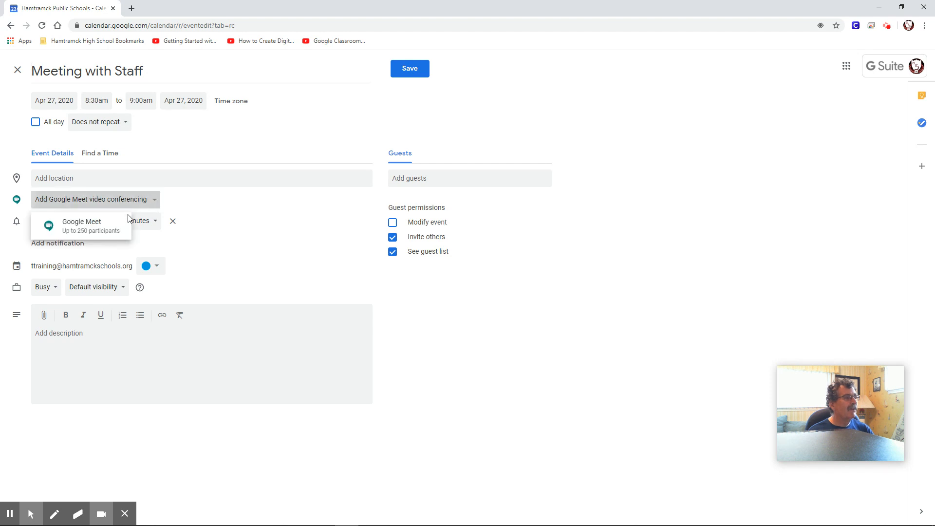
click(92, 231)
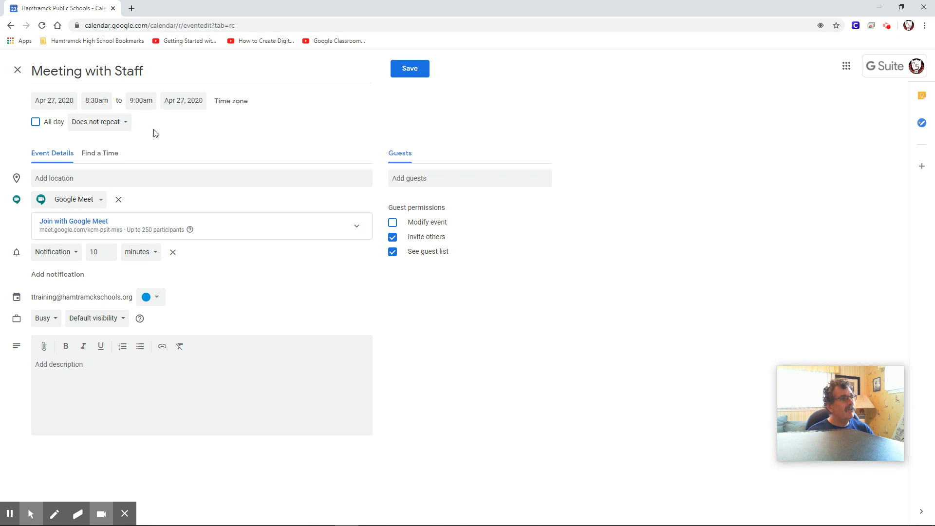
click(127, 130)
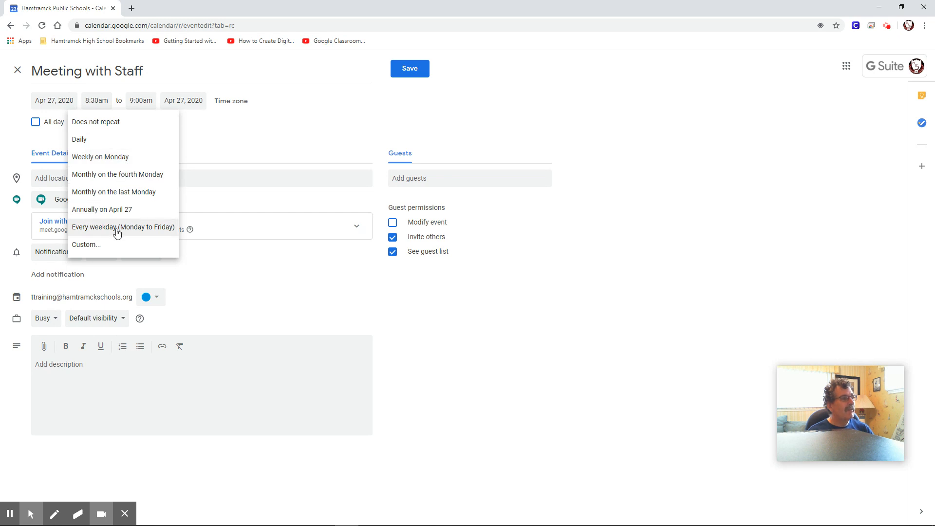
click(235, 146)
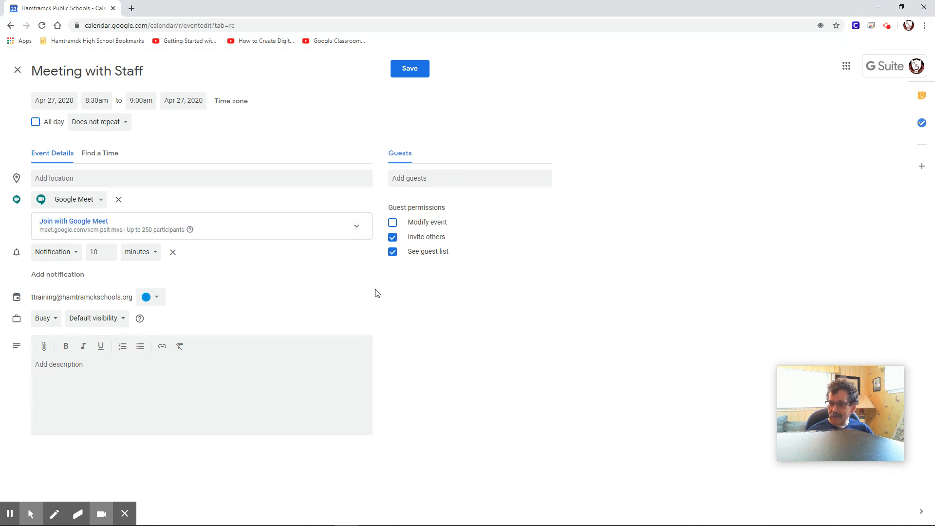
Add the staff member's e-mail address as a guest of the meeting
click(425, 179)
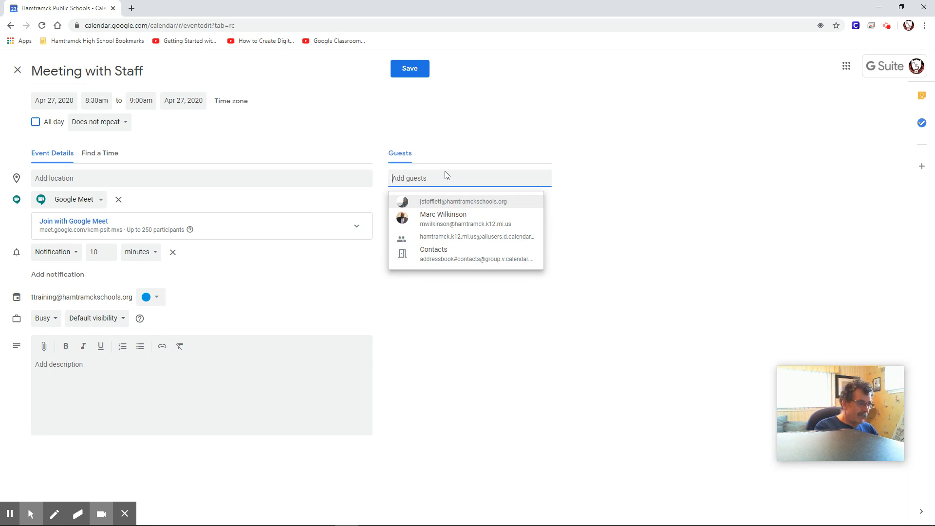
text(jsto)
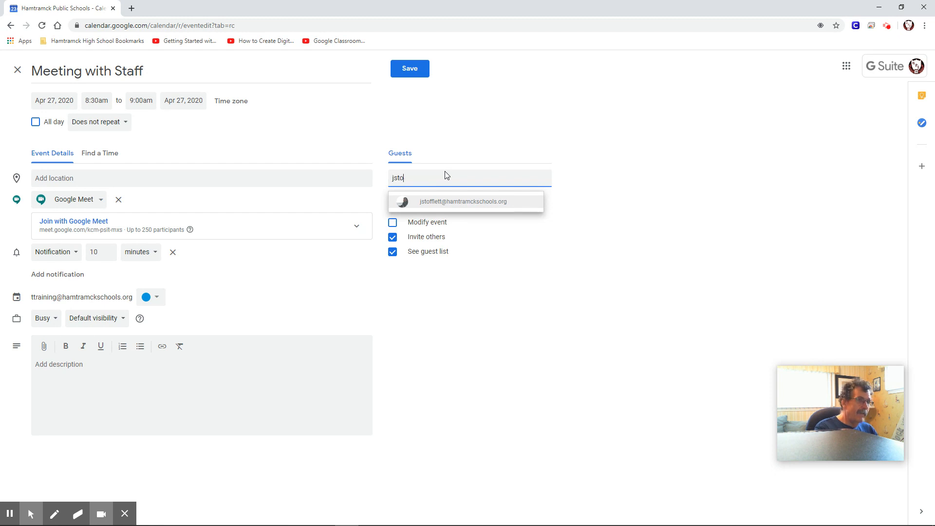
click(472, 206)
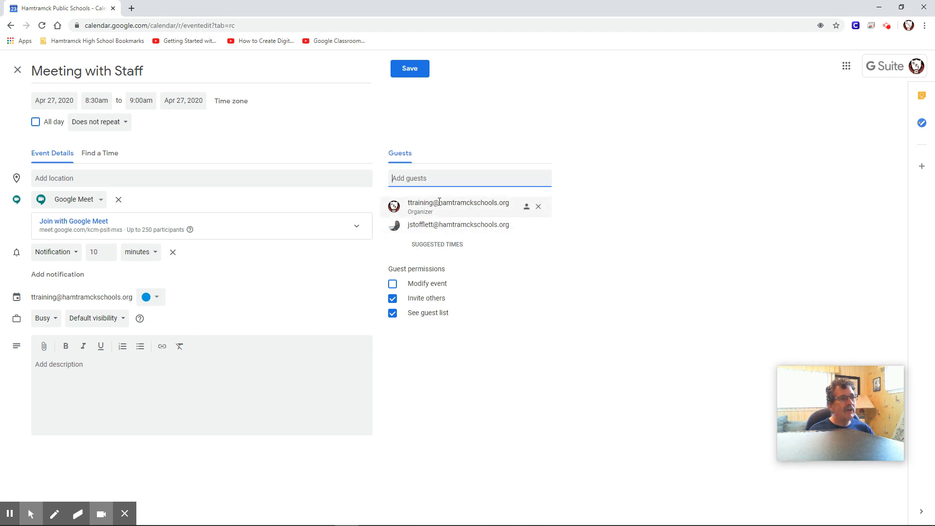
mouse_move(440, 204)
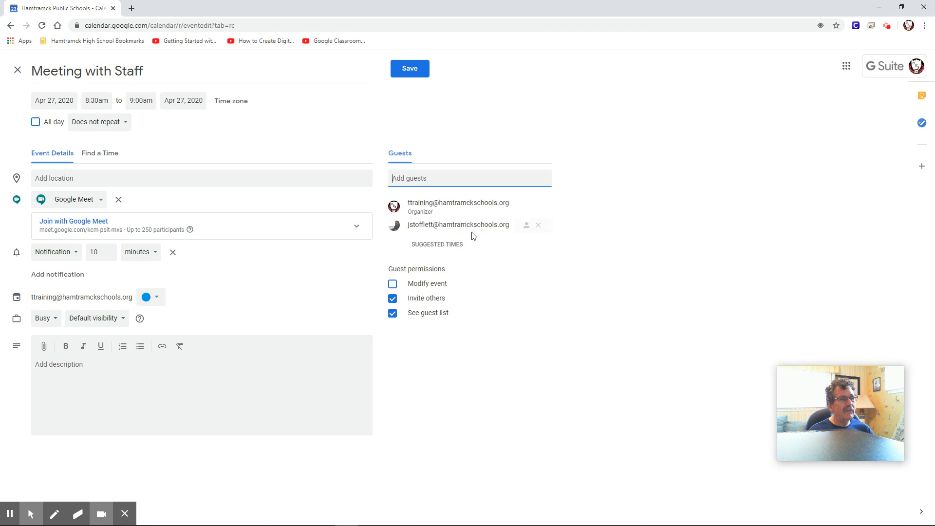
mouse_move(470, 234)
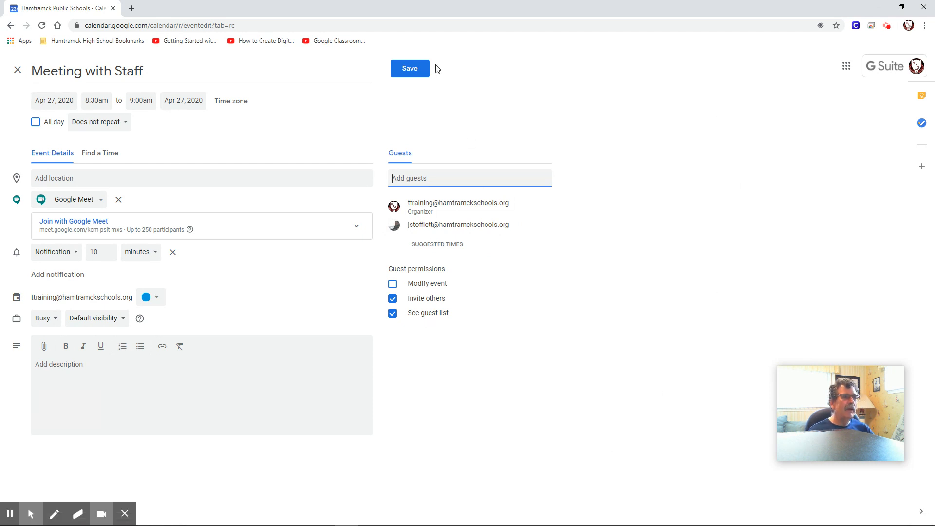
Save the event with invitation emails sent to the guests, and view its details on April 27
click(399, 67)
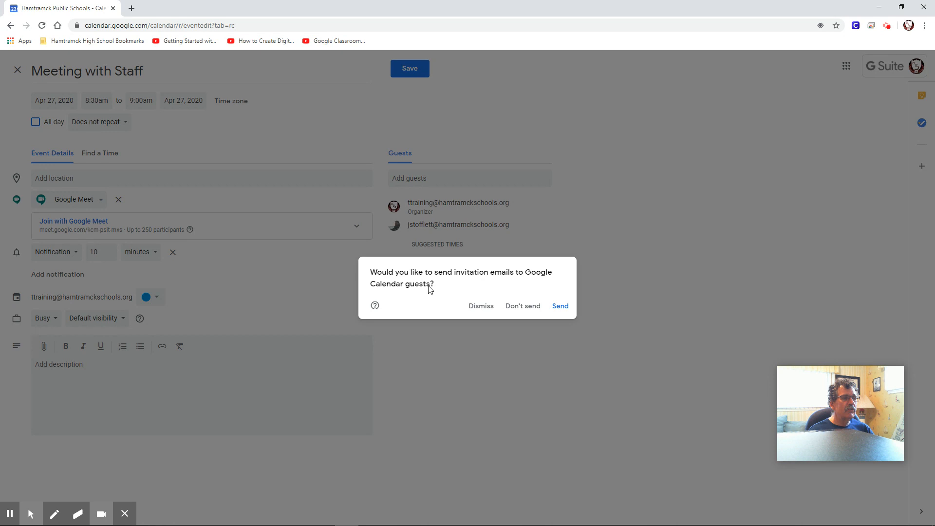
click(562, 306)
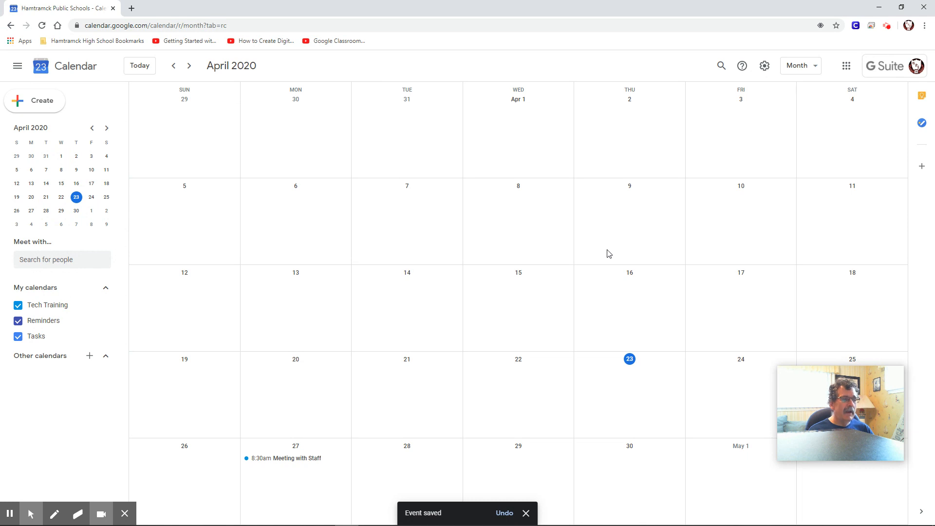
click(278, 460)
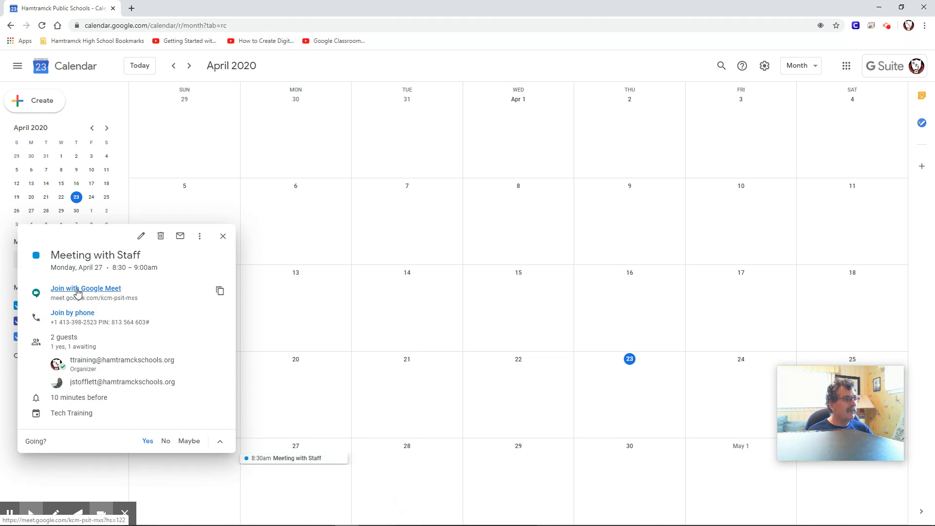
click(286, 242)
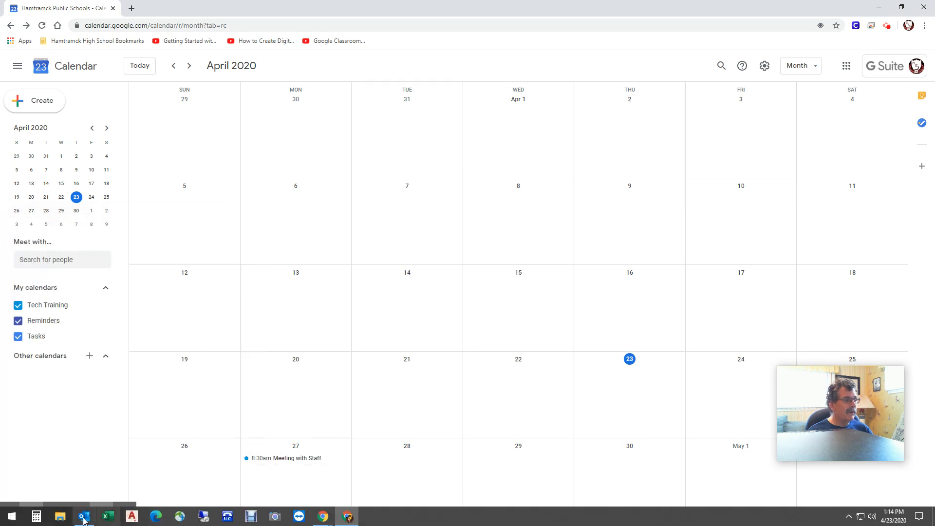
Switch to Outlook and open the "Meeting with Staff" invitation in the inbox
click(79, 521)
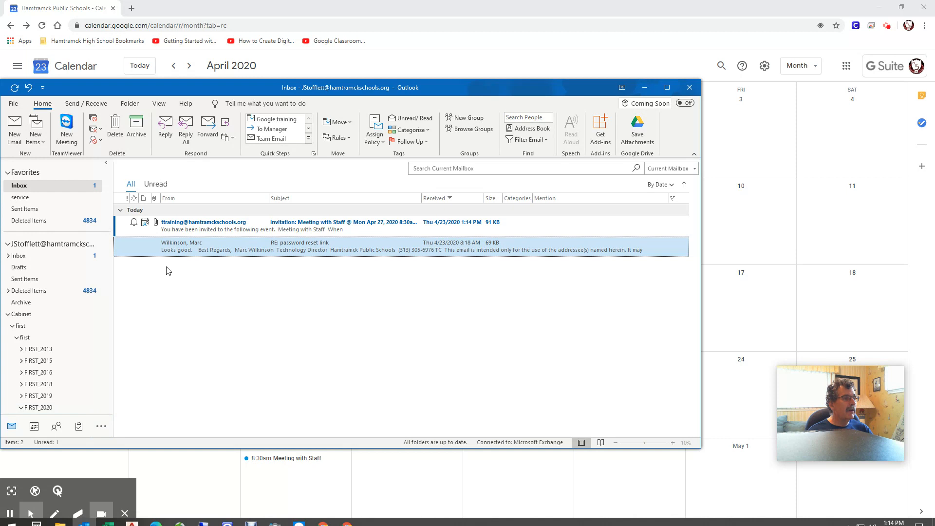
click(208, 223)
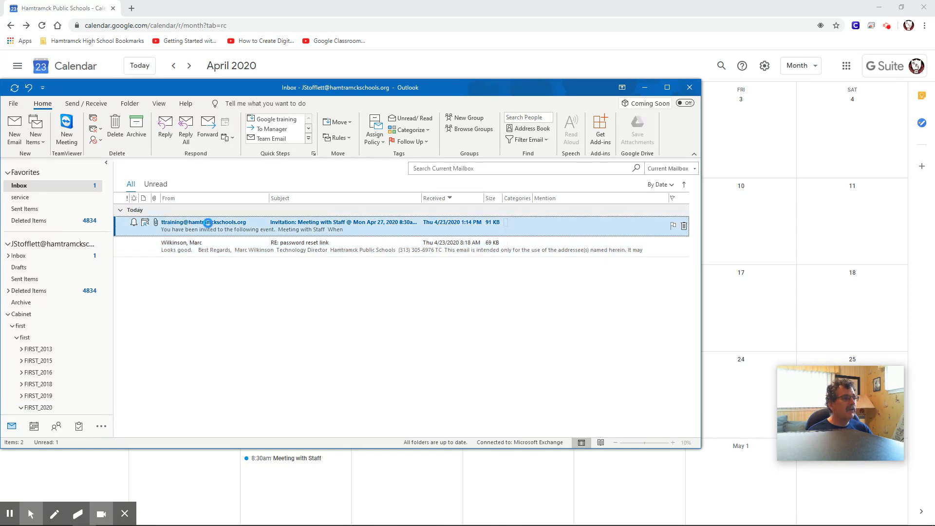
double_click(208, 223)
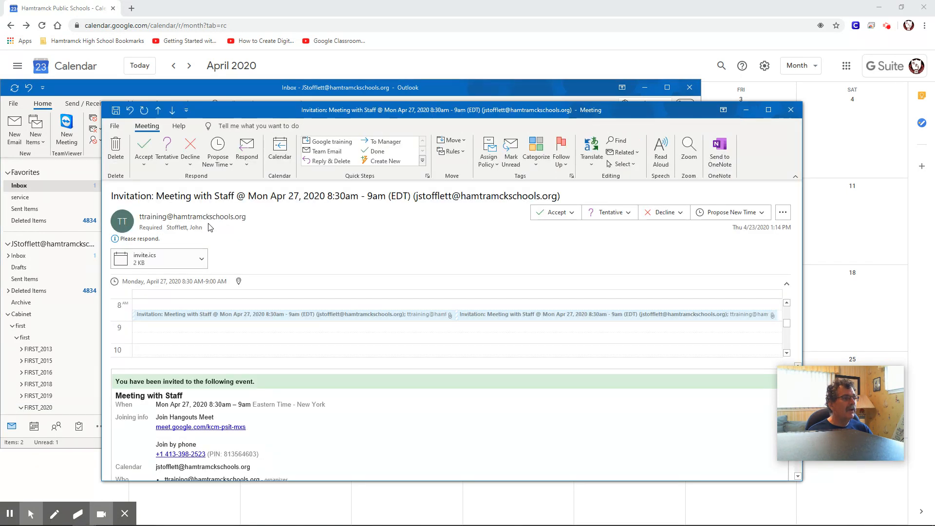
Accept the "Meeting with Staff" invitation with the response sent now, and close Outlook to return to Google Calendar
click(770, 110)
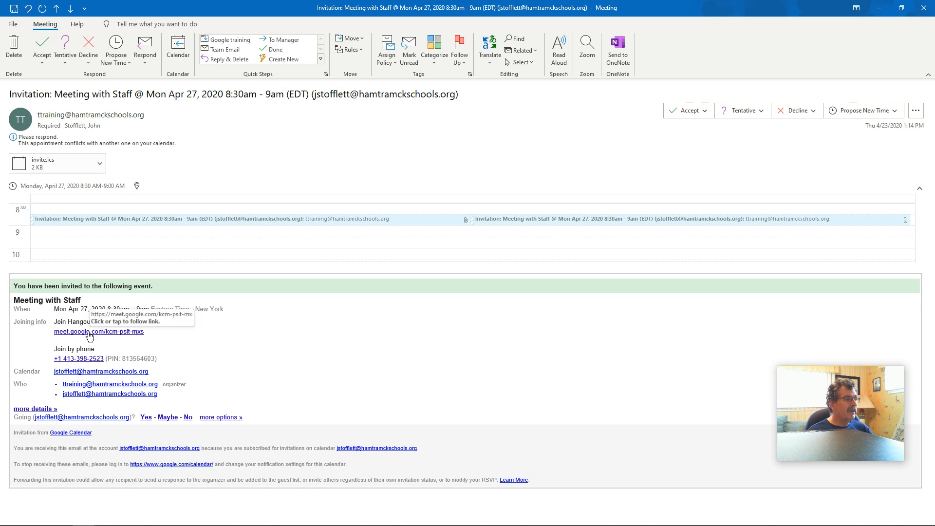
click(42, 59)
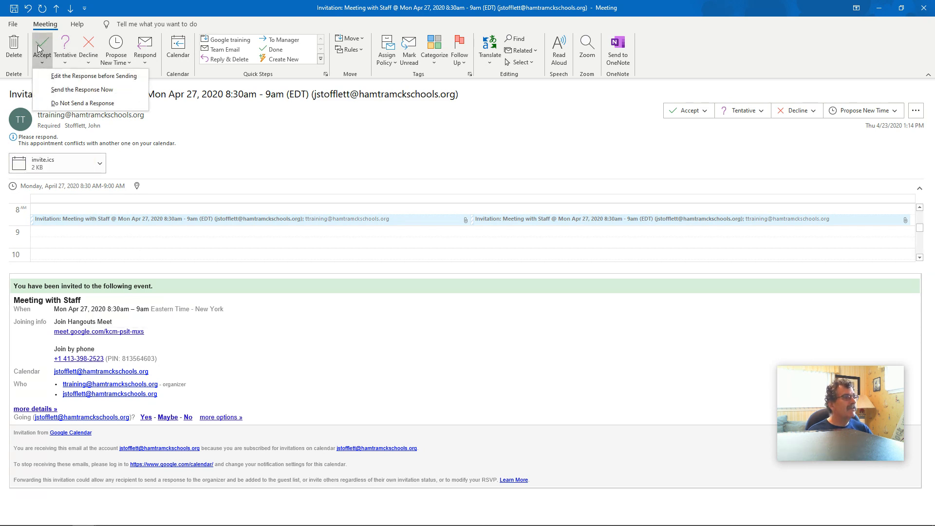
click(82, 90)
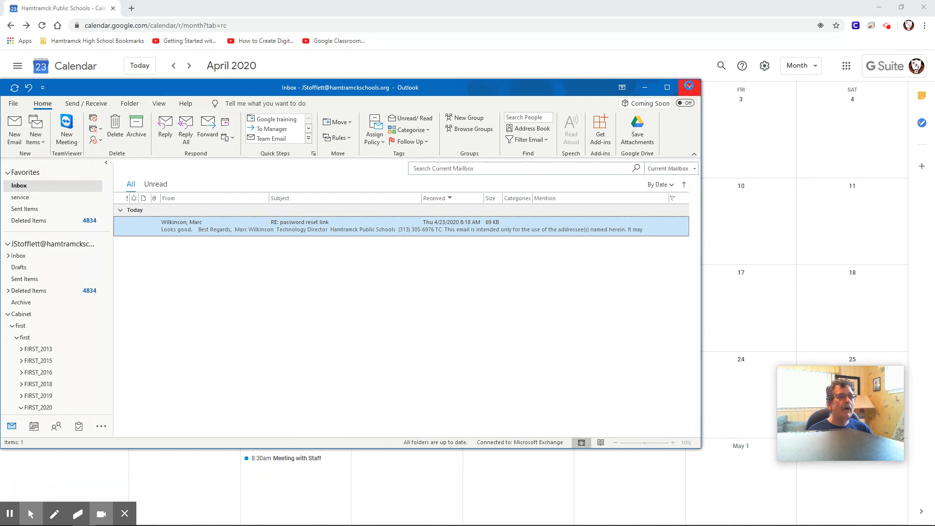
click(690, 89)
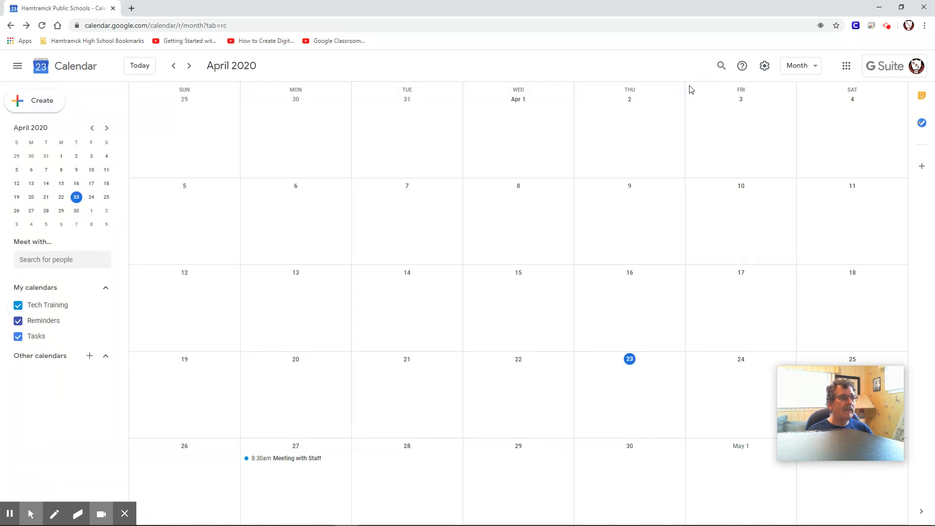
Open the April 27 "Meeting with Staff" event for editing and add a second notification
click(291, 461)
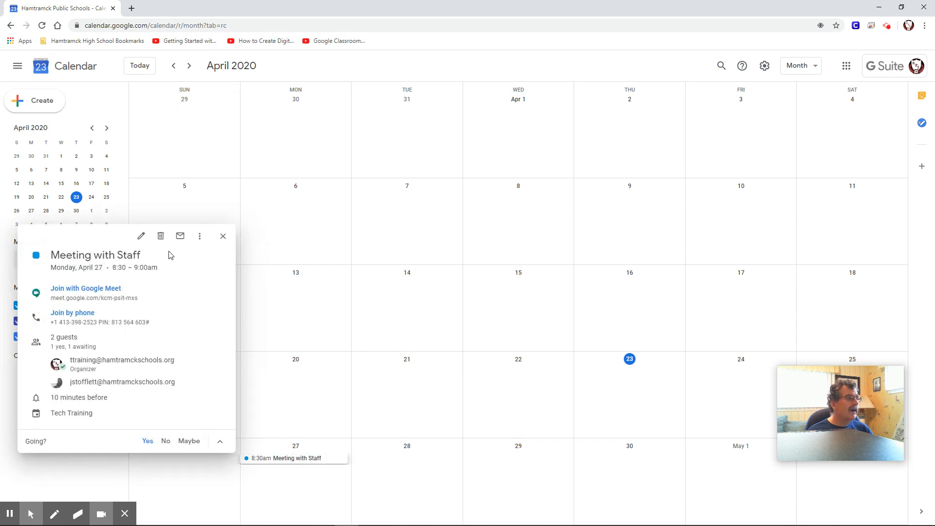
click(141, 237)
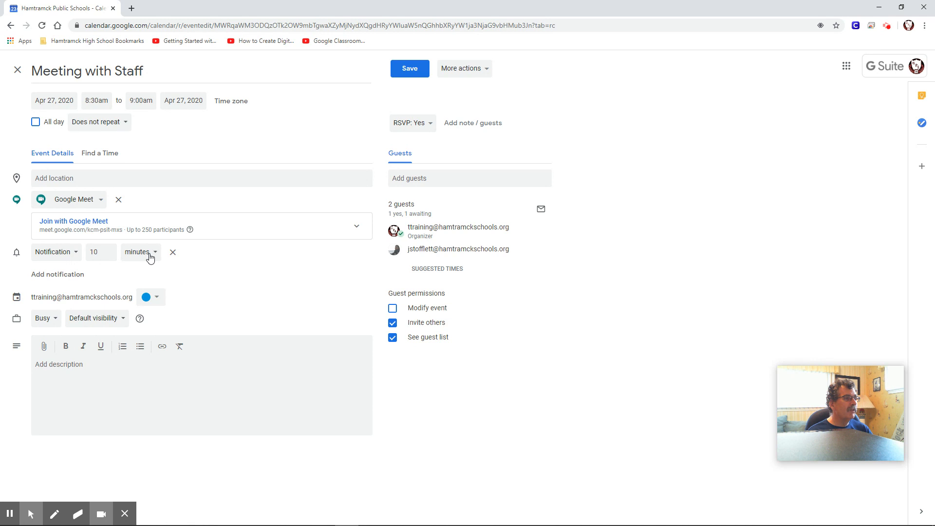
click(56, 276)
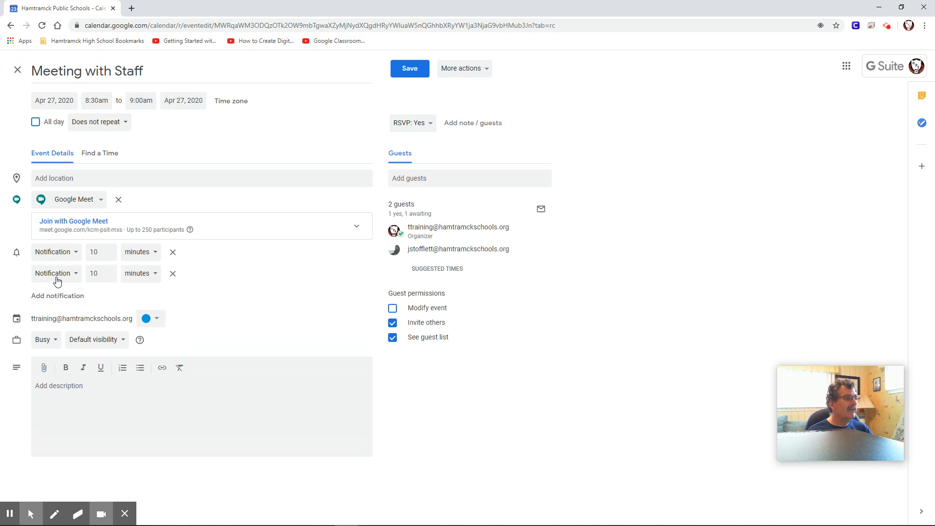
Set the event's first notification to 1 day before and save the event
click(153, 253)
click(140, 289)
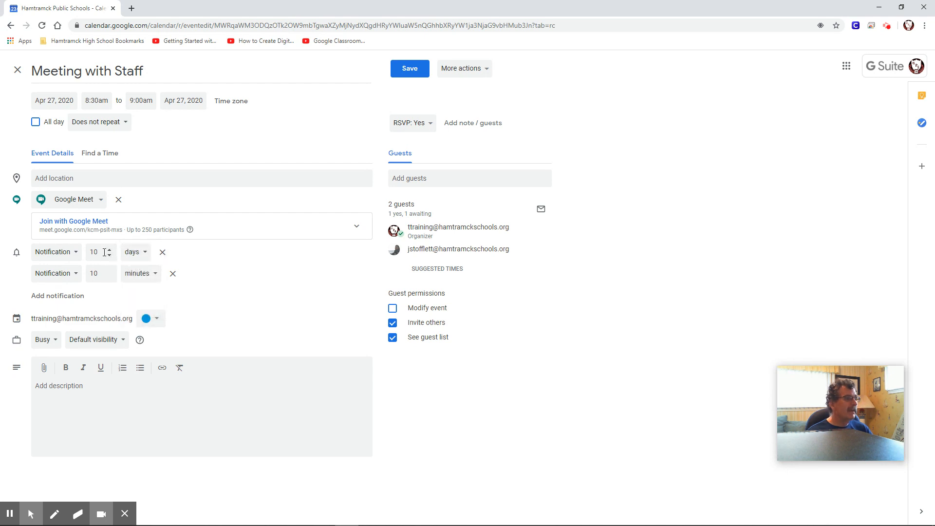
double_click(93, 255)
text(1)
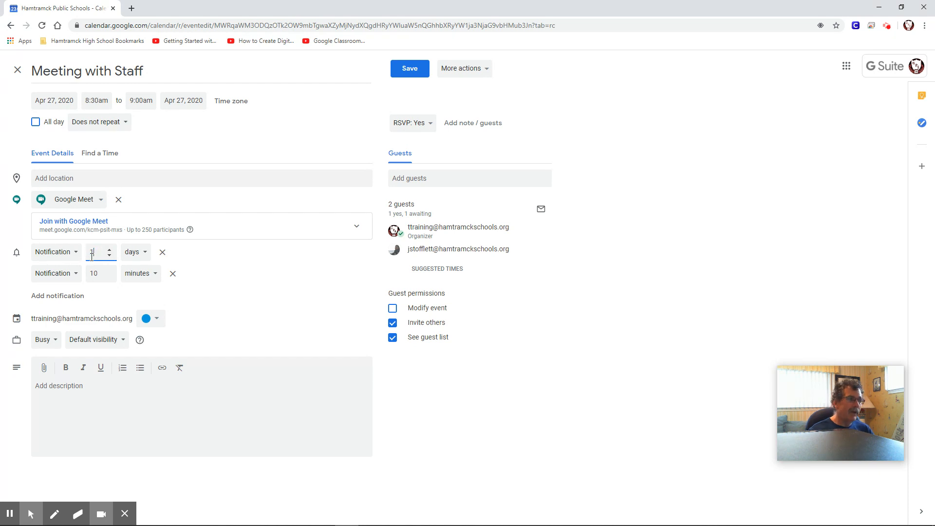
click(212, 290)
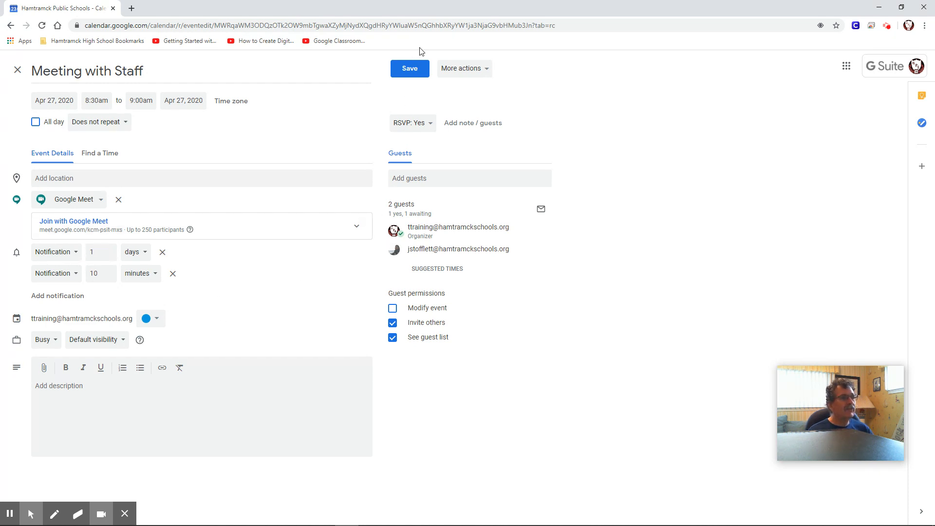
click(412, 69)
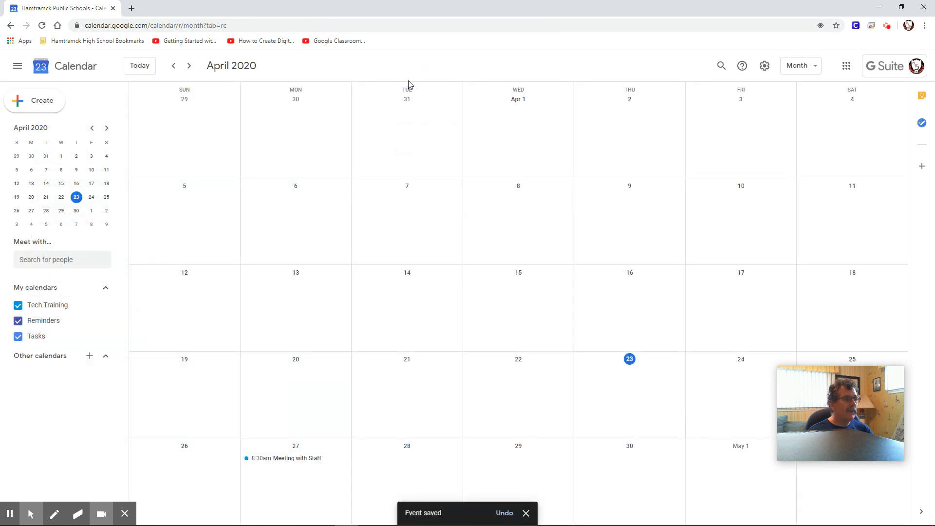